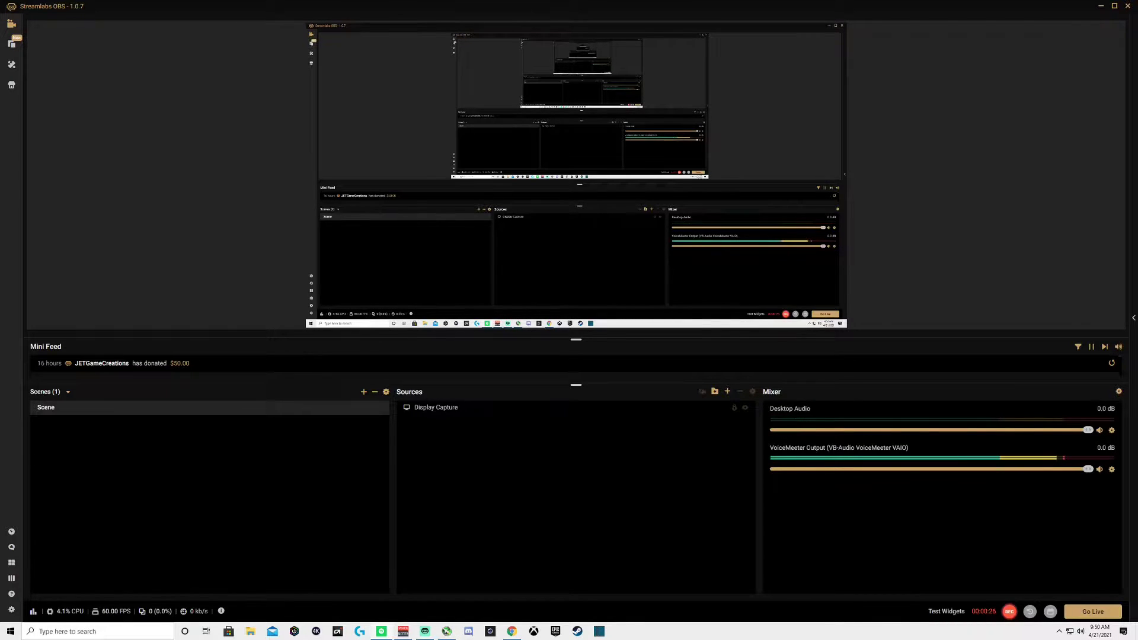
# Set the Desktop Audio Compressor filter's sidechain/ducking source to None
pyautogui.click(1114, 432)
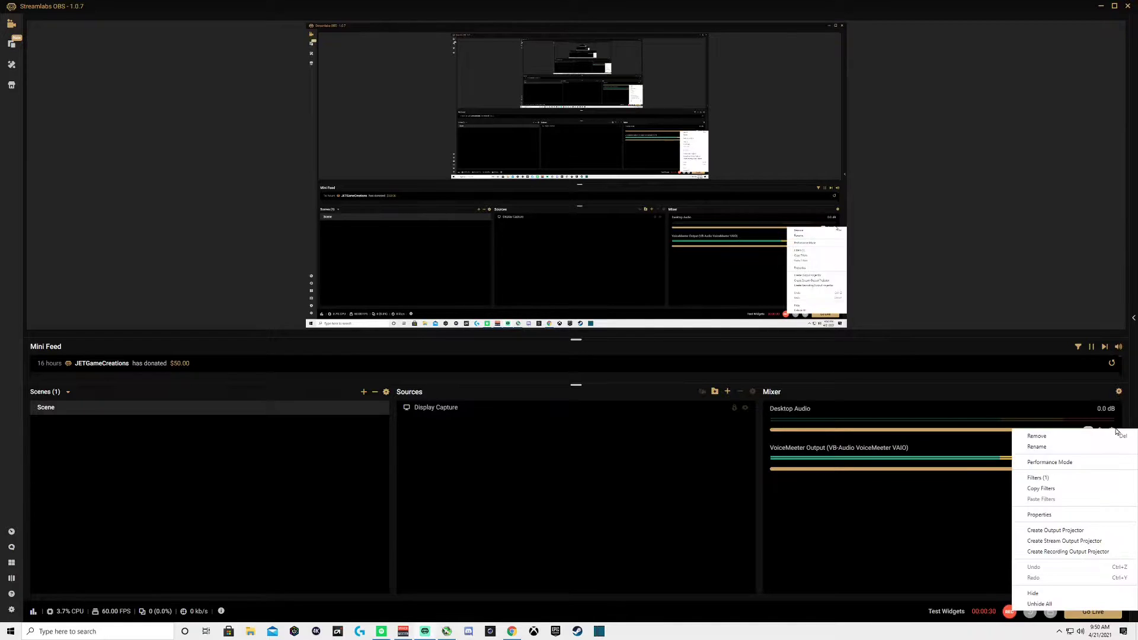
pyautogui.click(1026, 478)
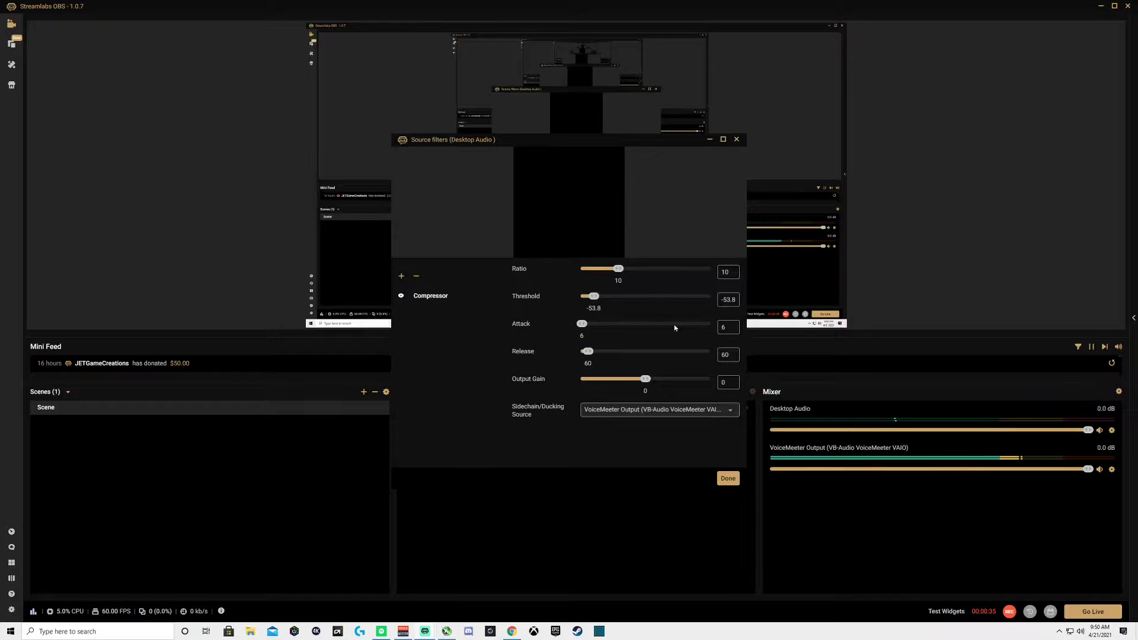
pyautogui.click(652, 410)
pyautogui.click(688, 378)
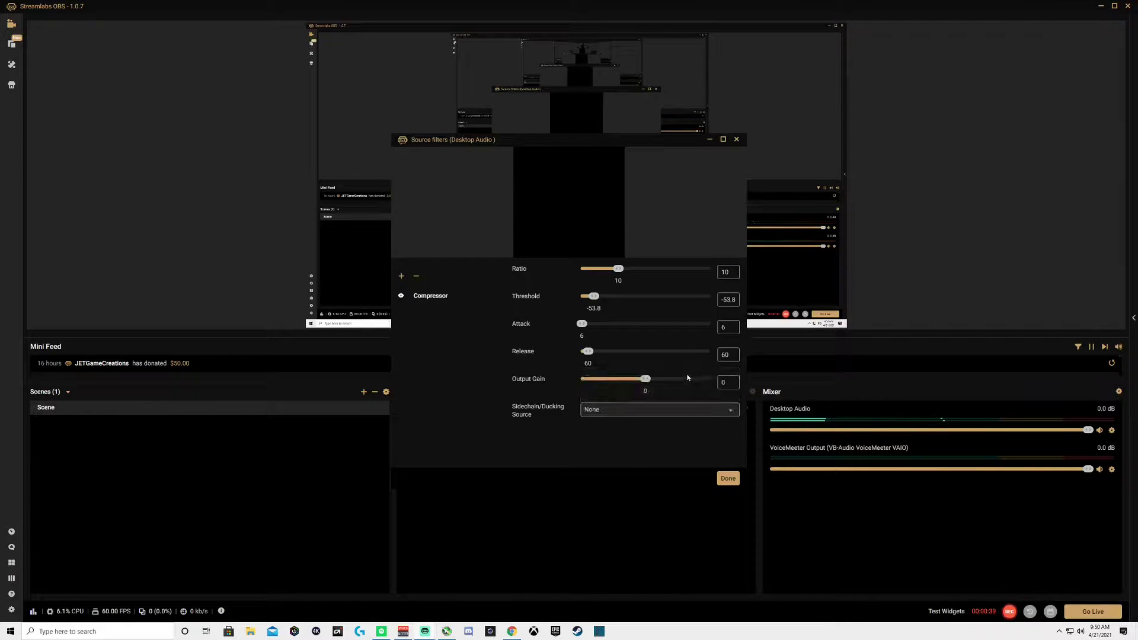
pyautogui.click(726, 478)
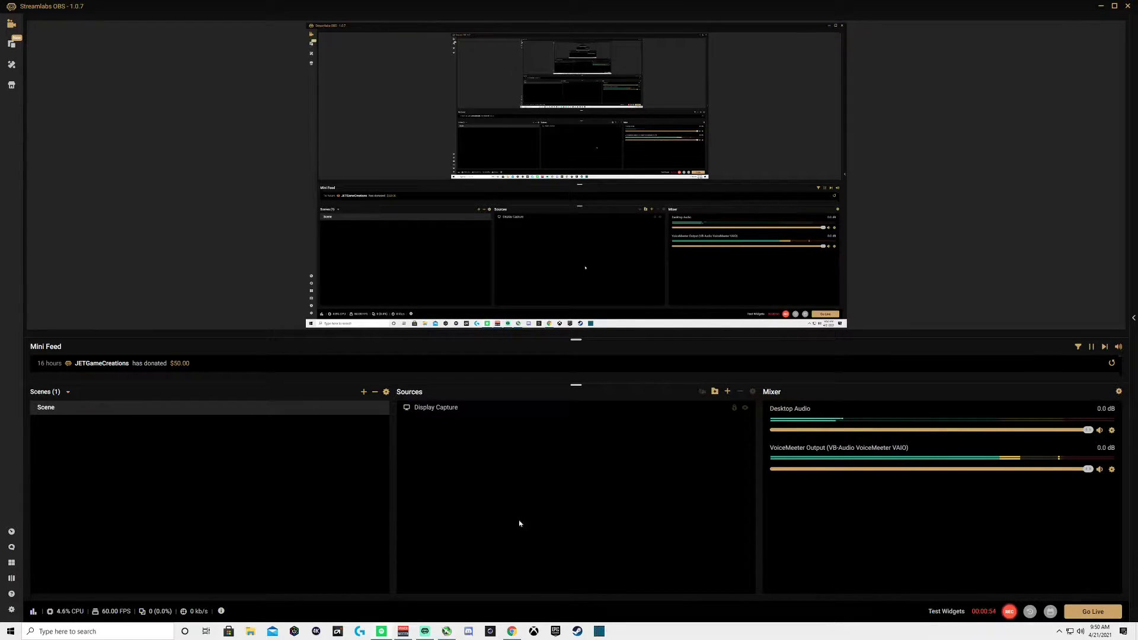
# In Audio settings, reselect VoiceMeeter Output (VB-Audio VoiceMeeter VAIO) as Mic/Auxiliary Device 1
pyautogui.click(12, 610)
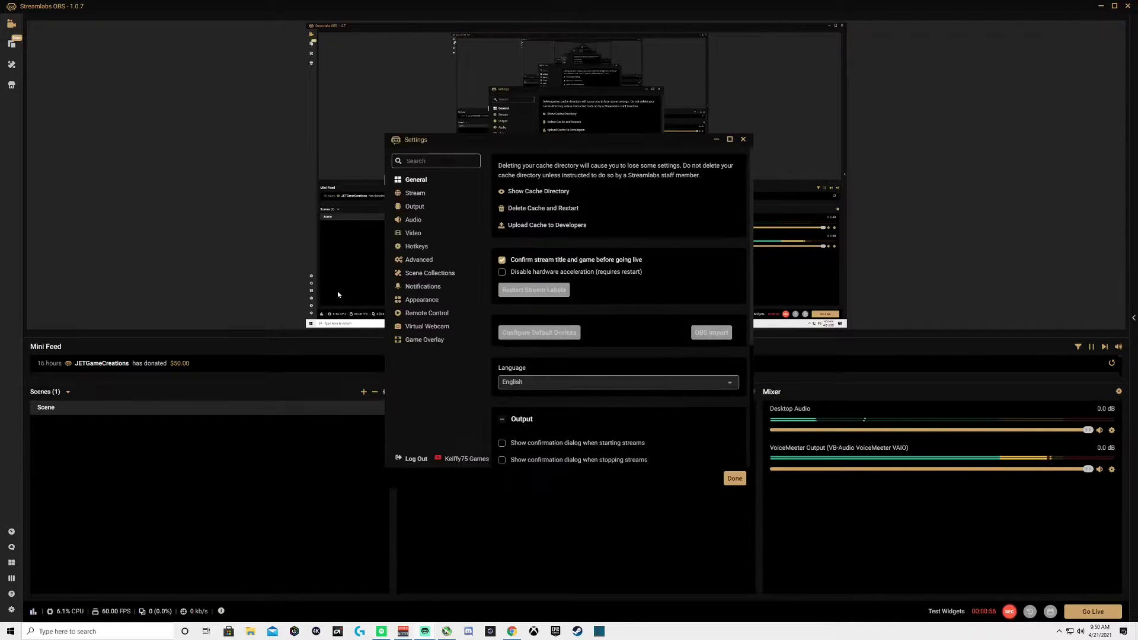
pyautogui.click(414, 219)
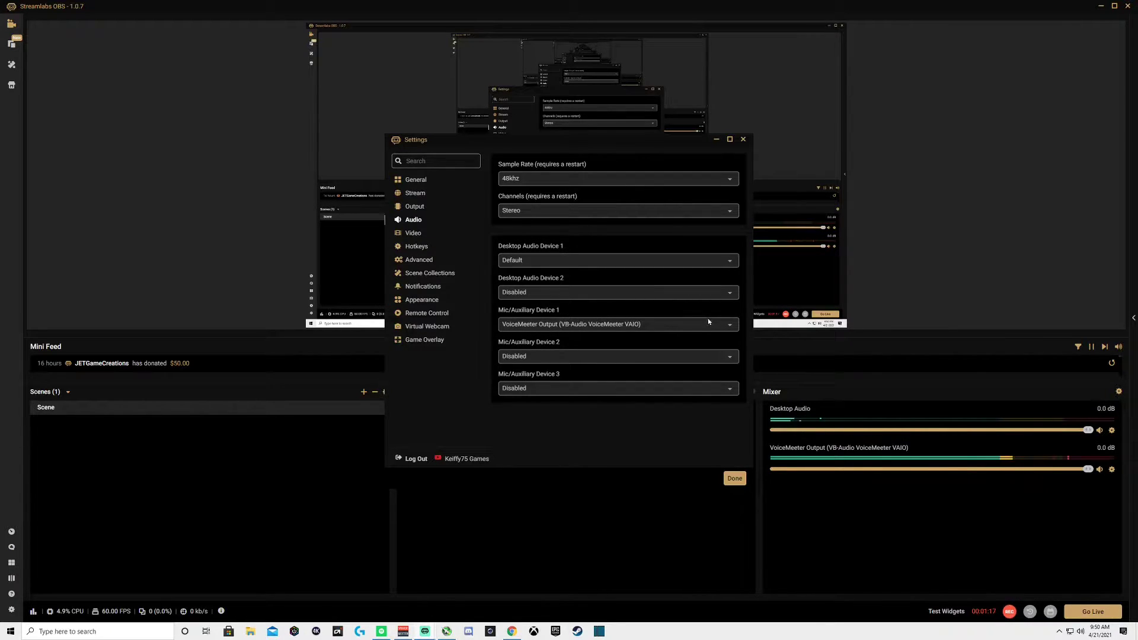
pyautogui.click(725, 325)
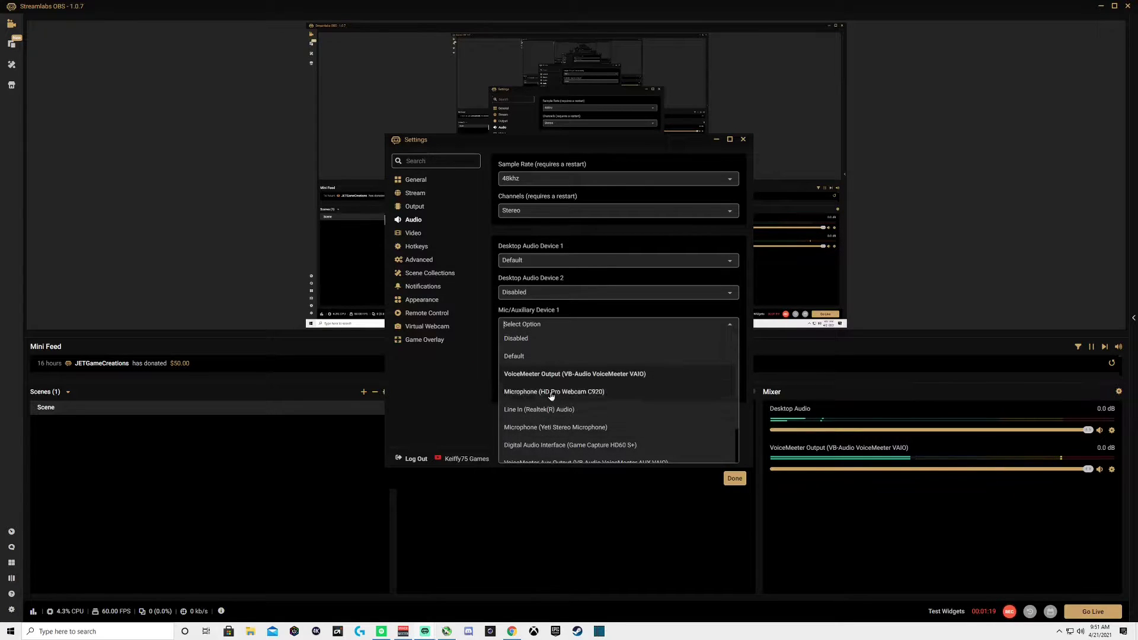
pyautogui.scroll(-2, 550, 395)
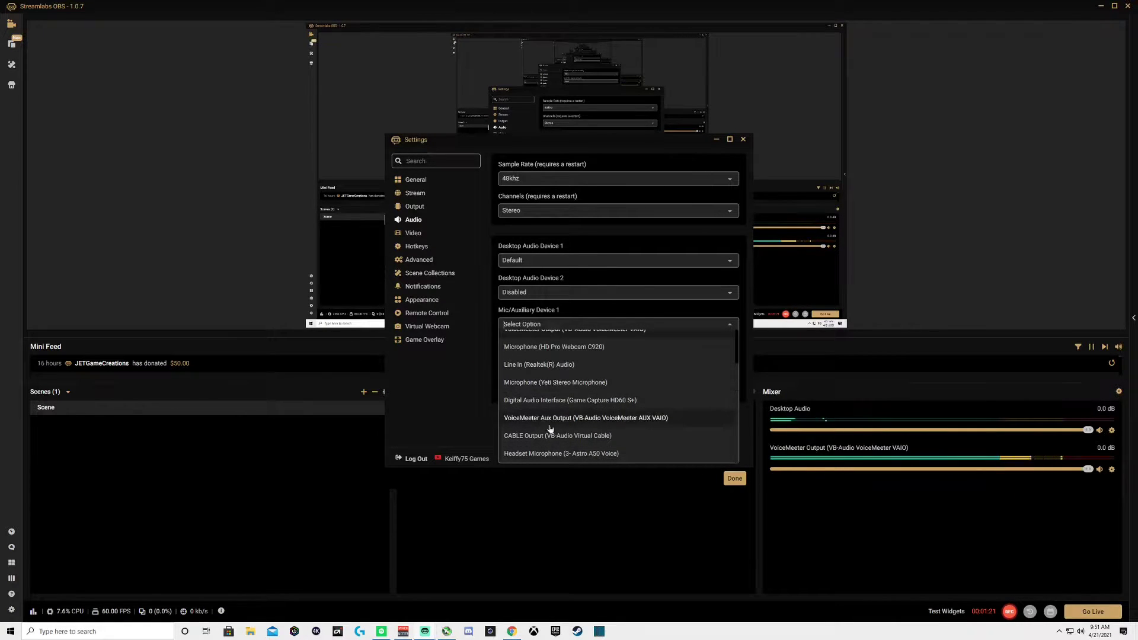
pyautogui.scroll(3, 551, 428)
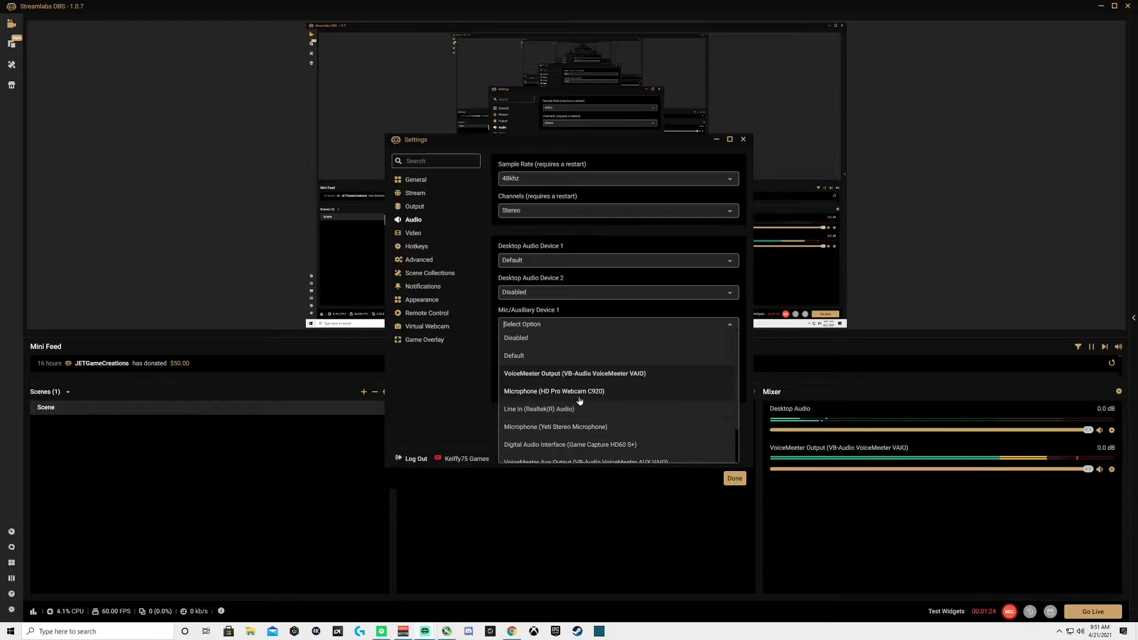
pyautogui.scroll(-3, 580, 401)
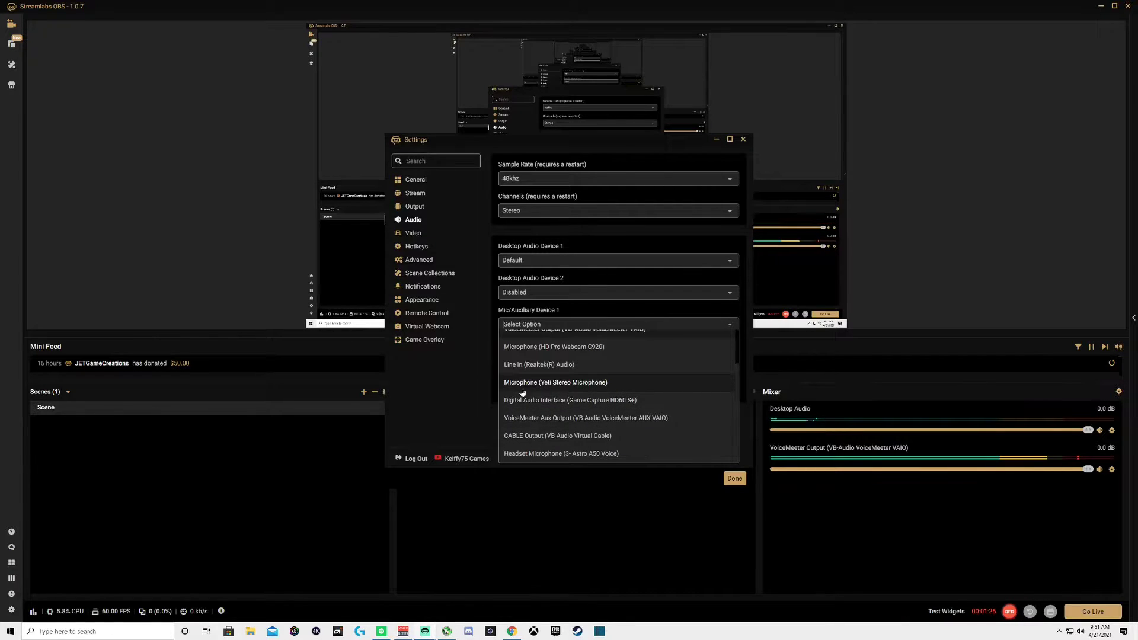
pyautogui.scroll(3, 602, 437)
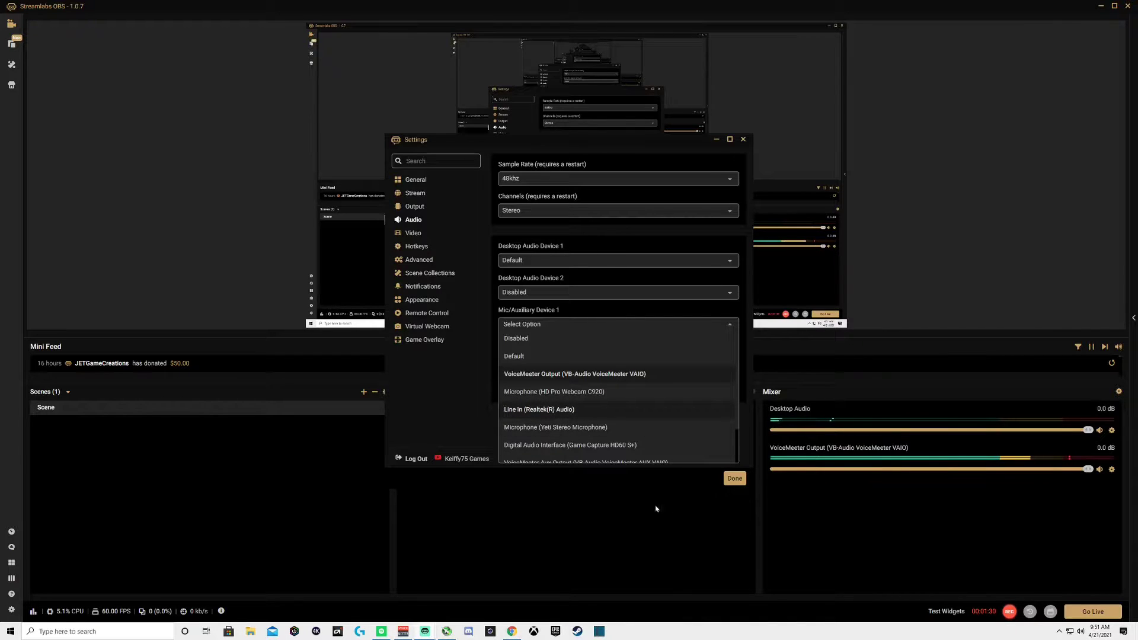
pyautogui.click(516, 374)
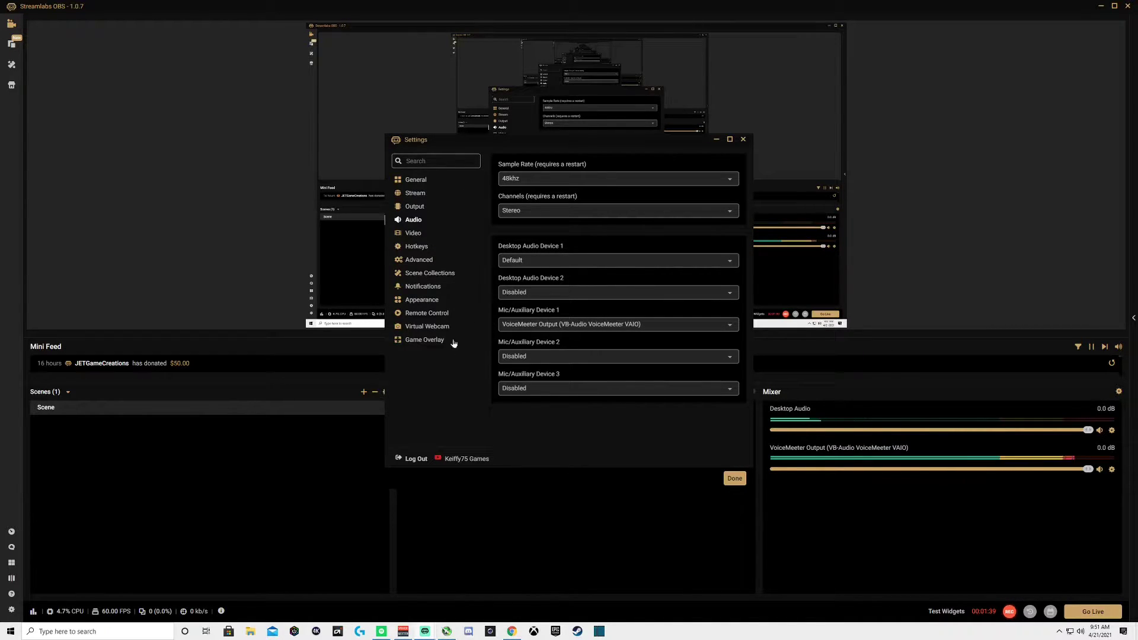
pyautogui.click(734, 478)
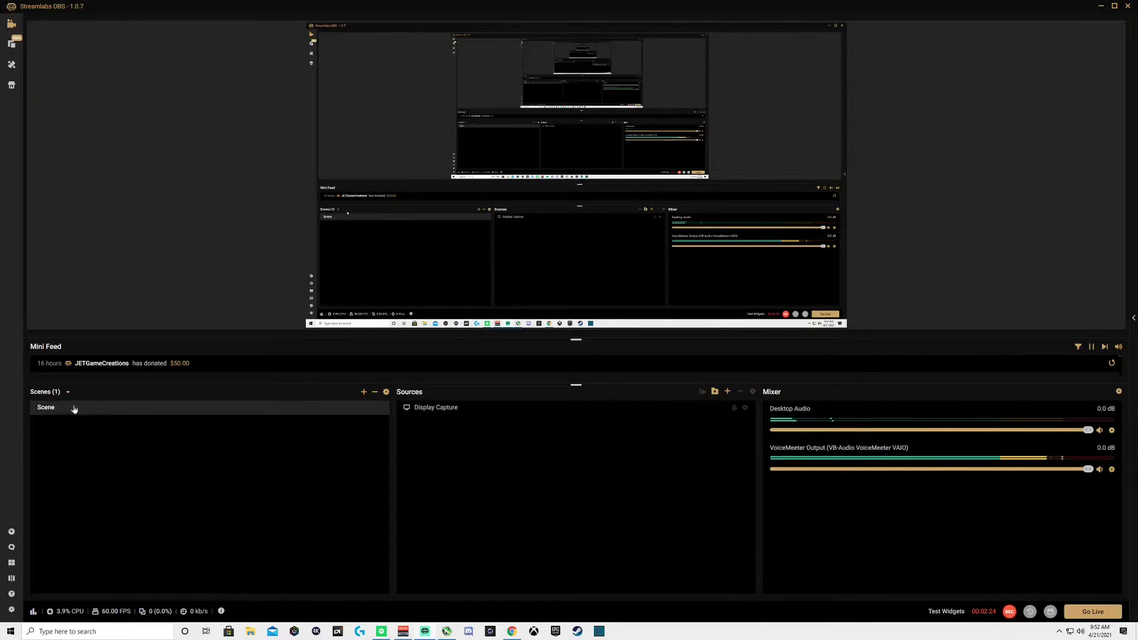
pyautogui.click(62, 393)
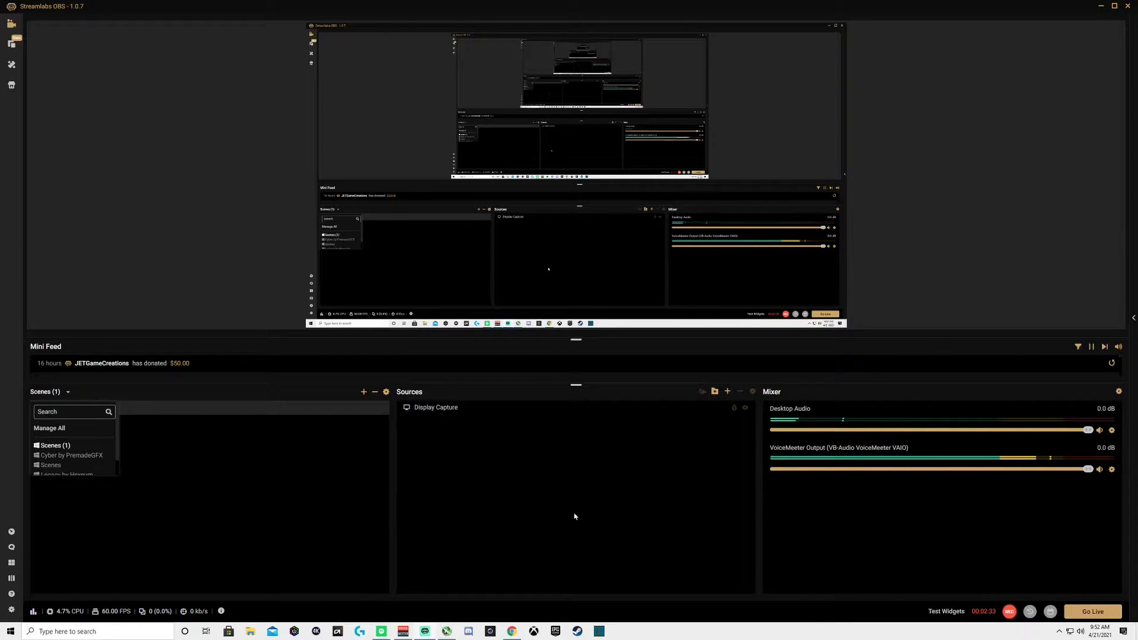
pyautogui.click(61, 430)
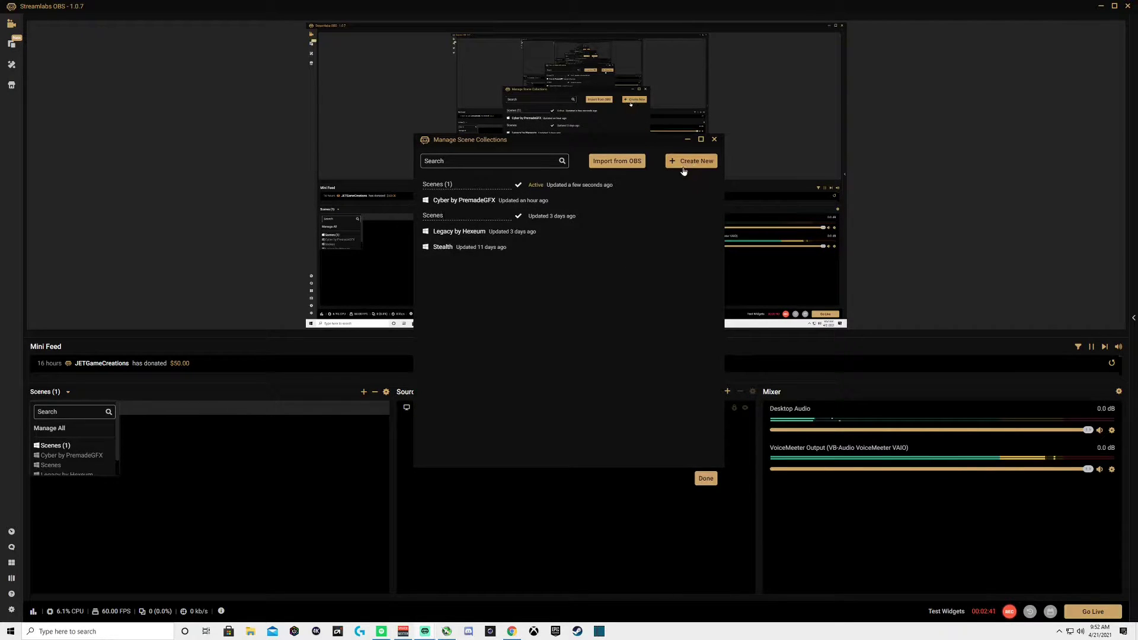
pyautogui.click(707, 479)
pyautogui.click(164, 483)
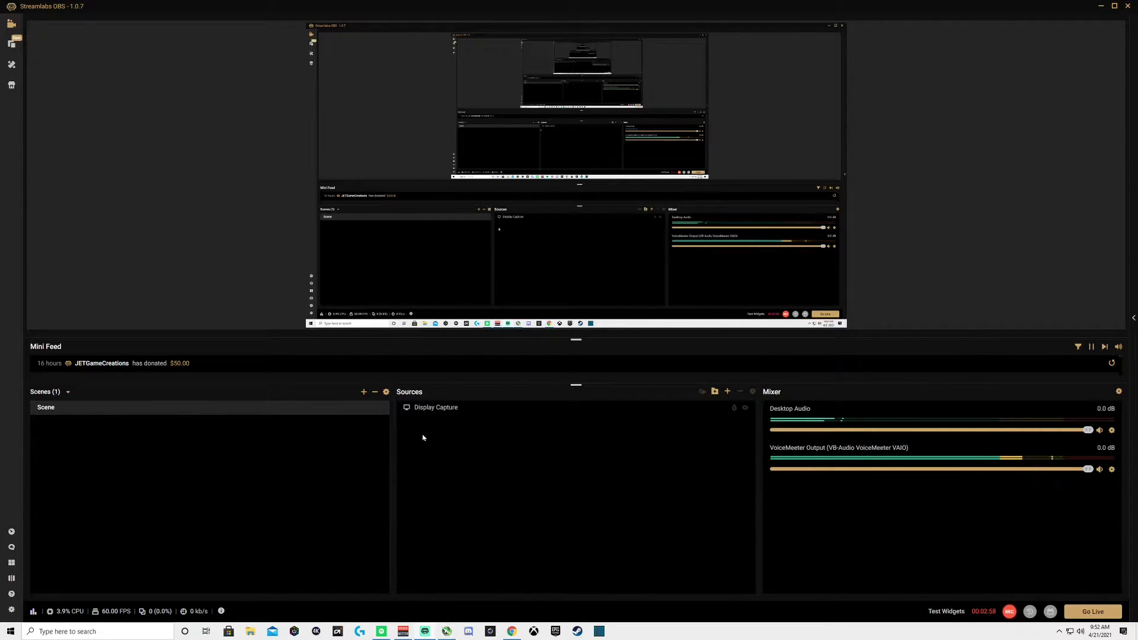
pyautogui.rightClick(53, 409)
pyautogui.click(292, 460)
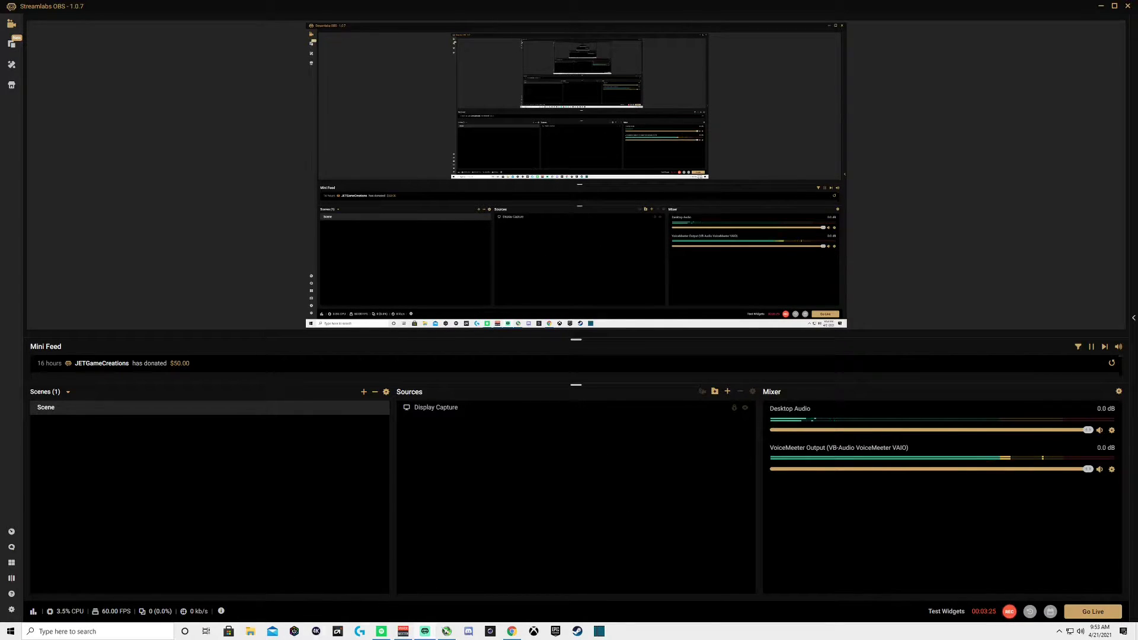
# Switch to the browser showing the Streamlabs Dashboard with today's donation and subscriber stats
pyautogui.click(10, 533)
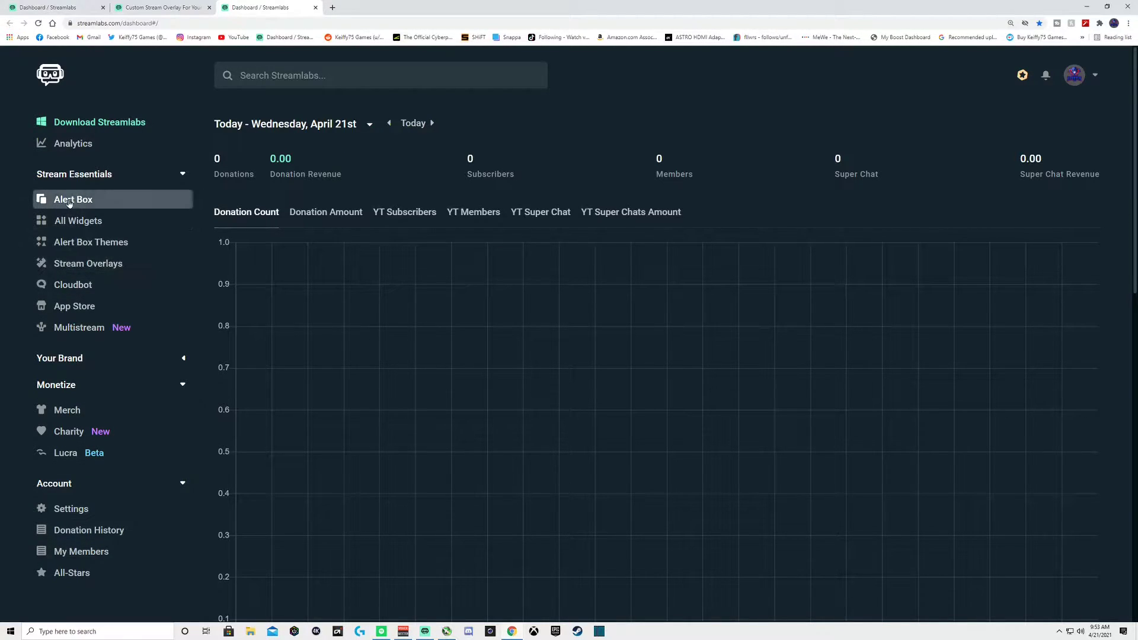
# Go to the Stream Overlays library and scroll down to the theme grid
pyautogui.click(86, 266)
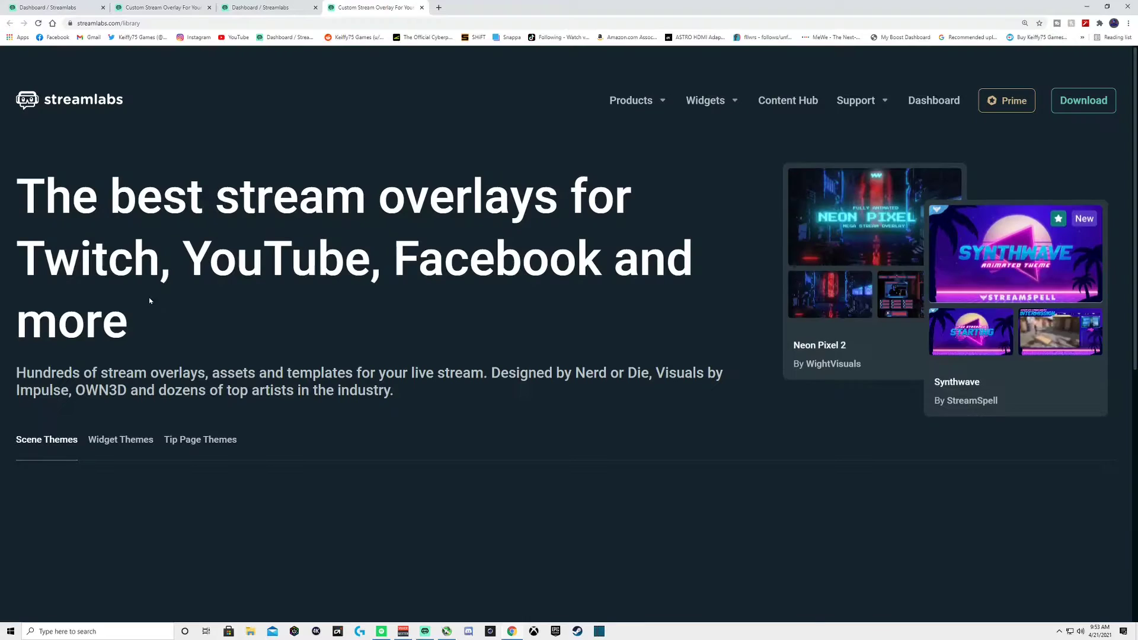
pyautogui.scroll(-2, 462, 250)
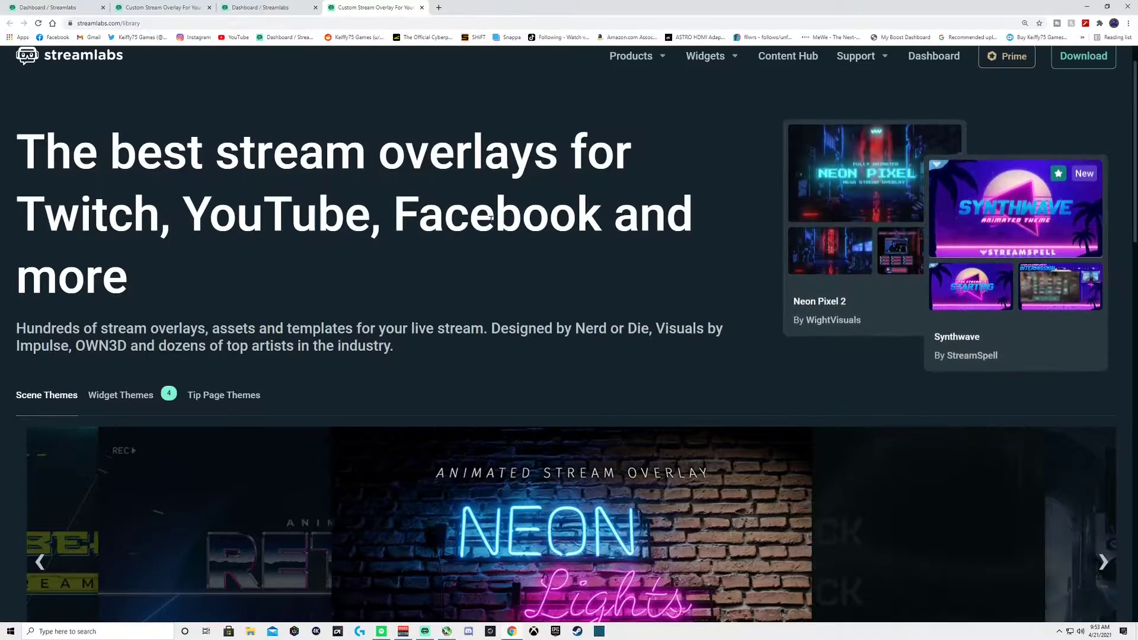
pyautogui.scroll(-1, 462, 251)
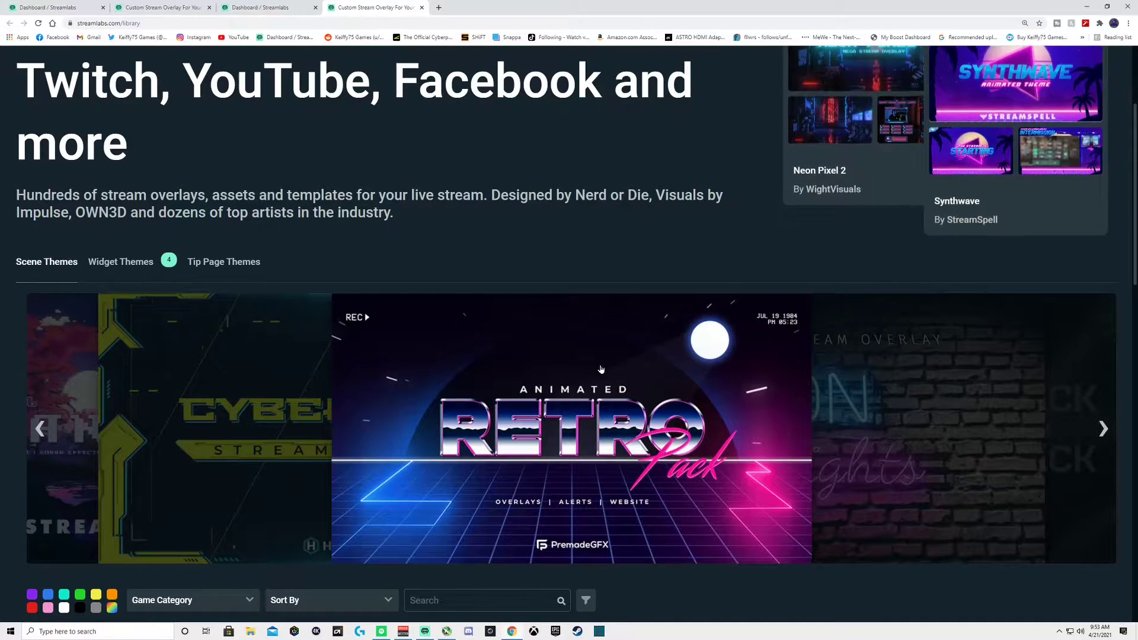
pyautogui.scroll(-3, 536, 322)
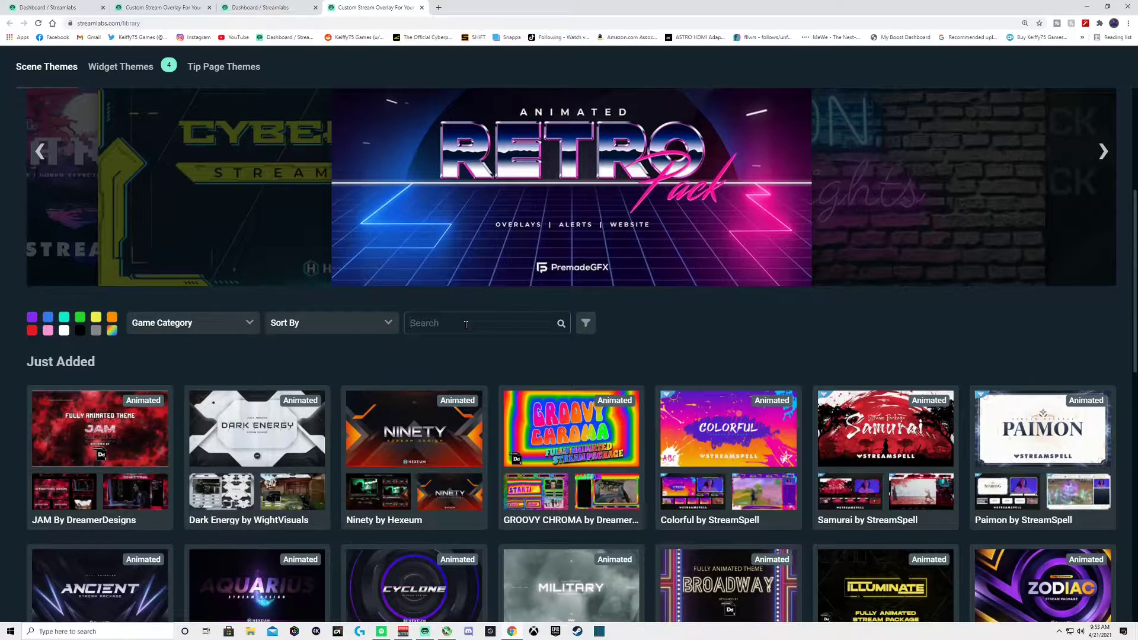
# Search the themes for 'Free' and browse results like Tech Disco and Circuit Breaker
pyautogui.write('Free')
pyautogui.press('Return')
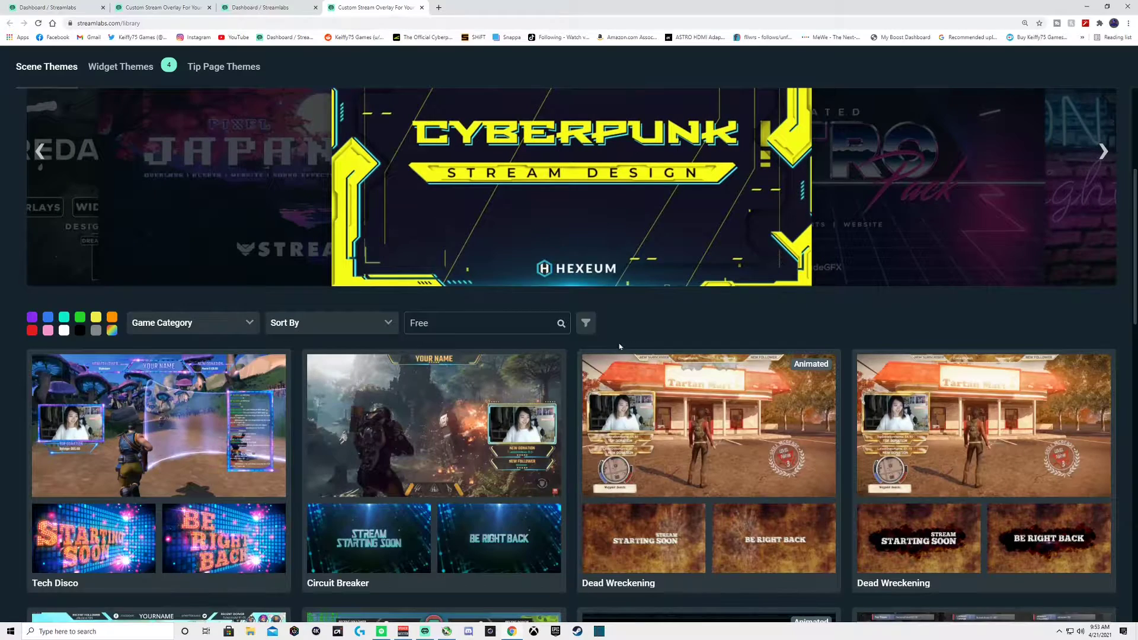
pyautogui.scroll(-2, 620, 347)
pyautogui.scroll(-2, 822, 322)
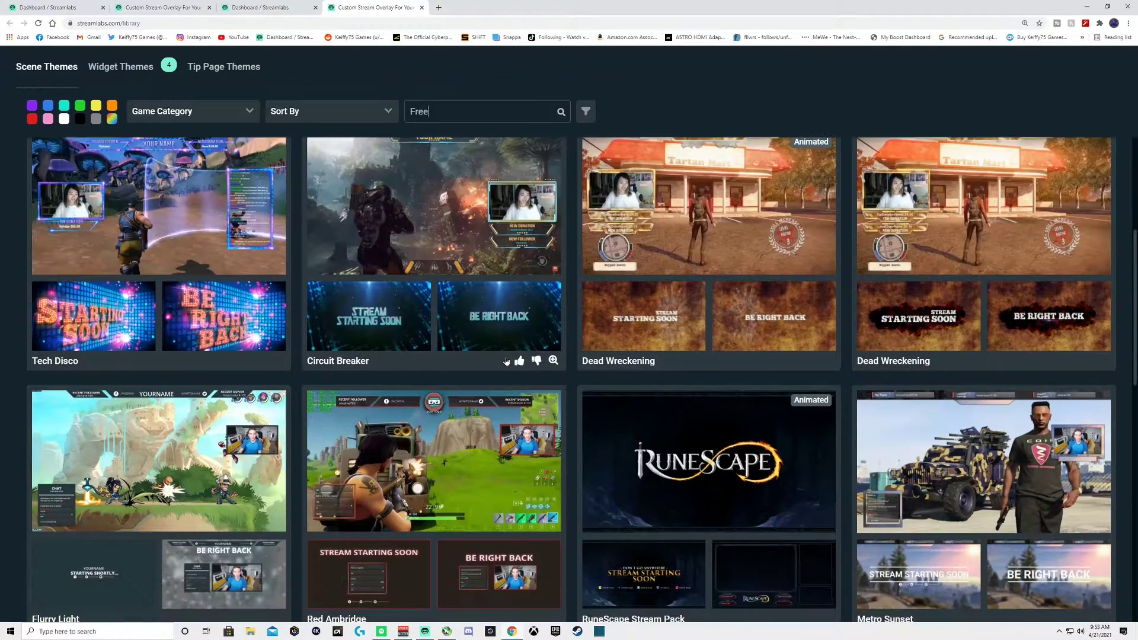
pyautogui.scroll(-1, 629, 343)
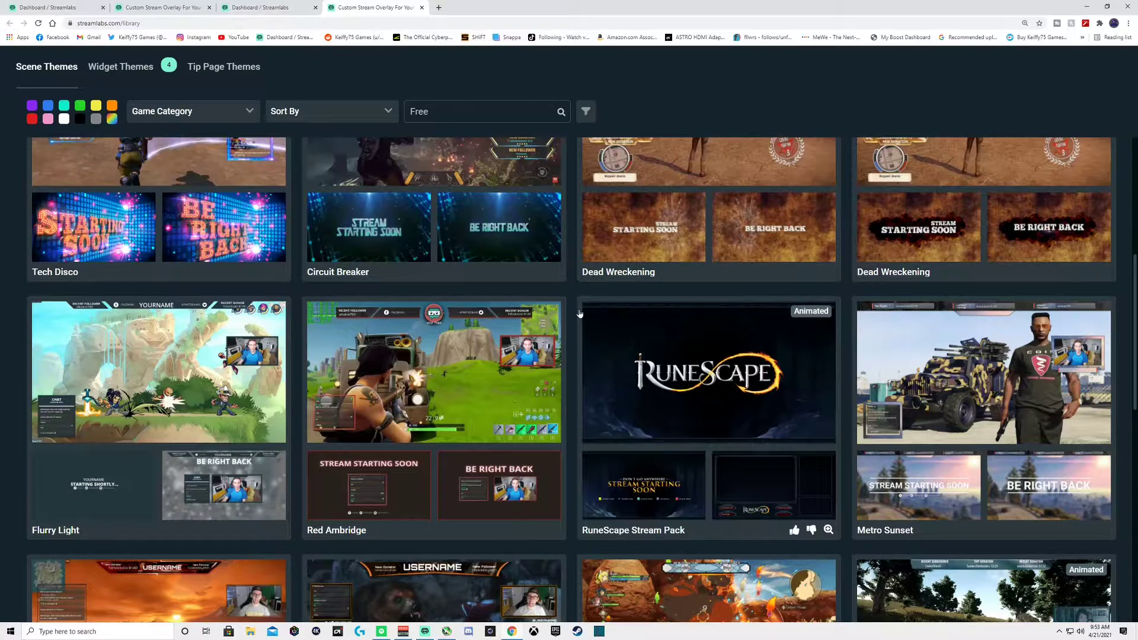
pyautogui.scroll(-2, 580, 313)
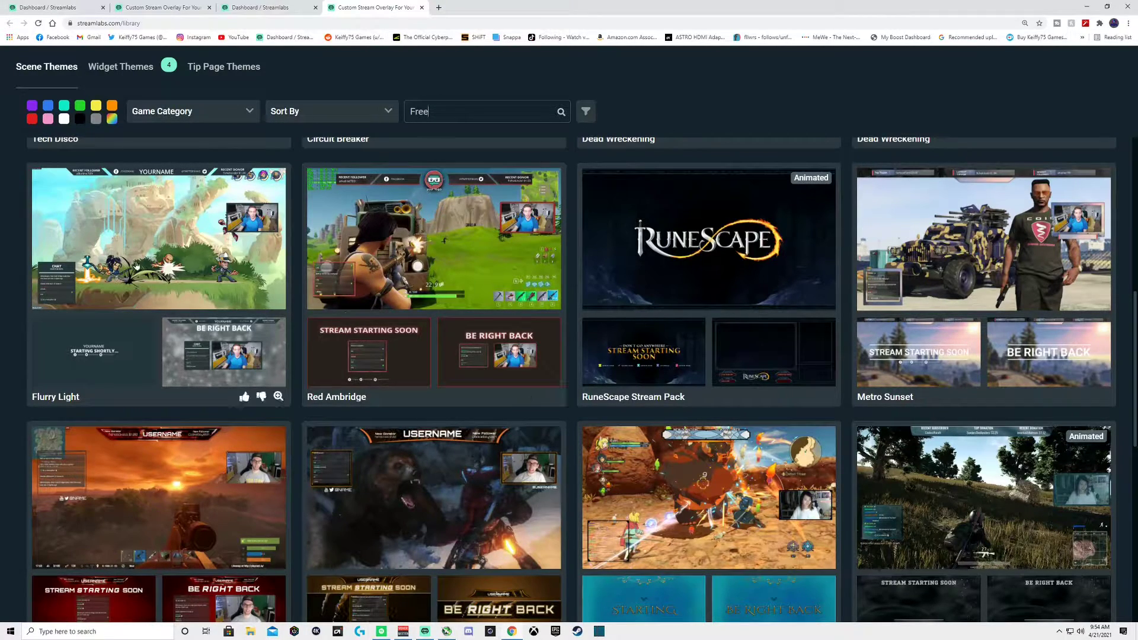
pyautogui.scroll(1, 194, 273)
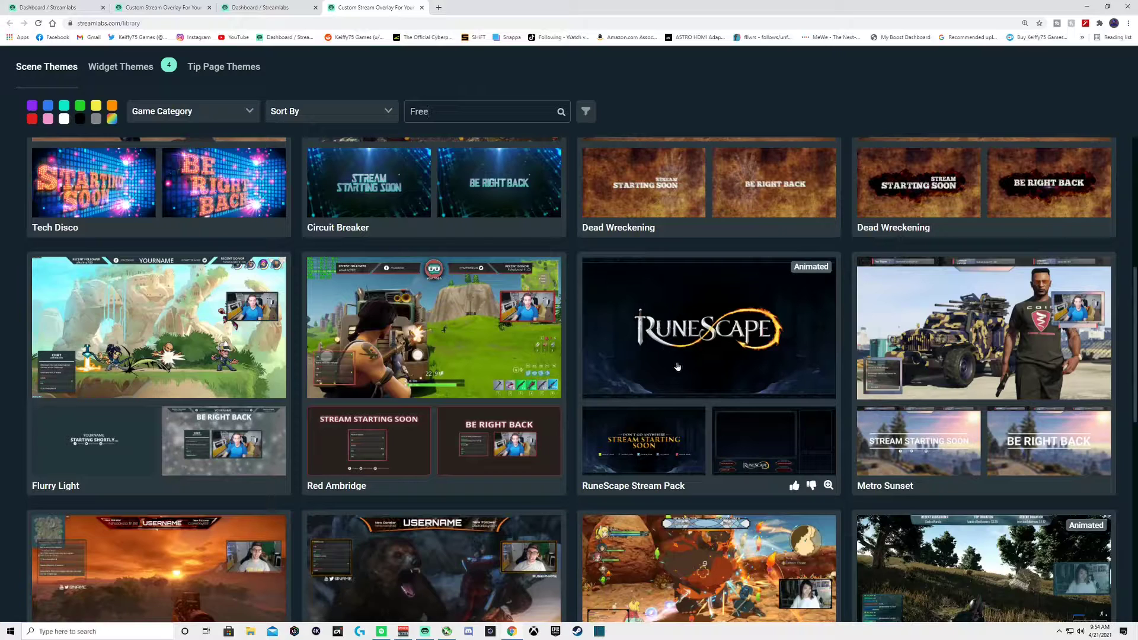
pyautogui.scroll(2, 551, 284)
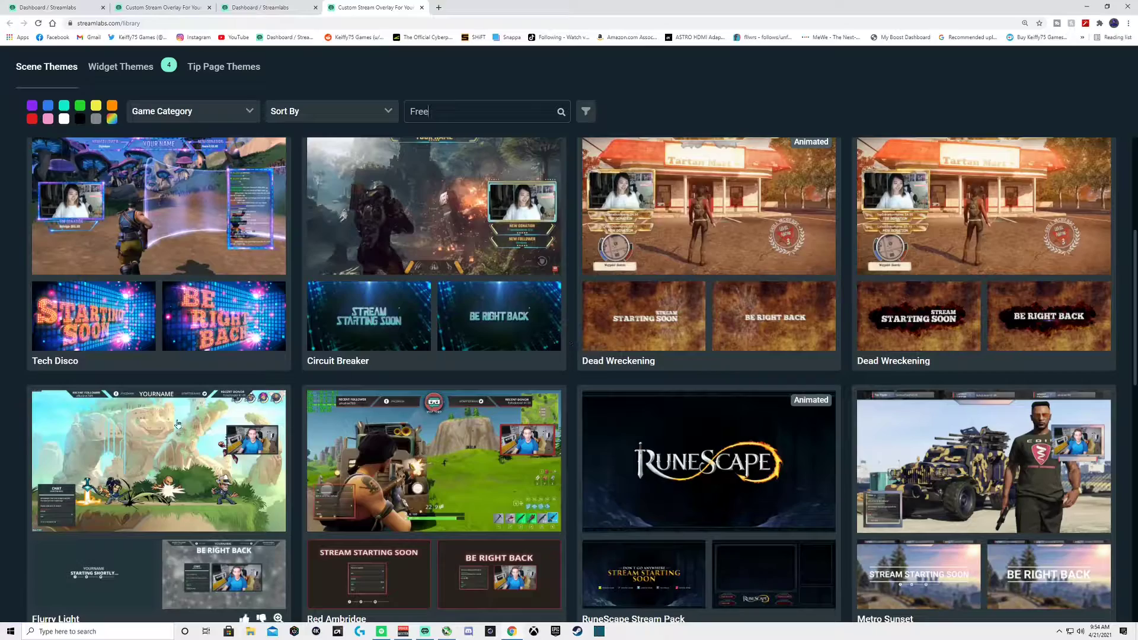
pyautogui.scroll(-3, 180, 364)
pyautogui.scroll(3, 180, 364)
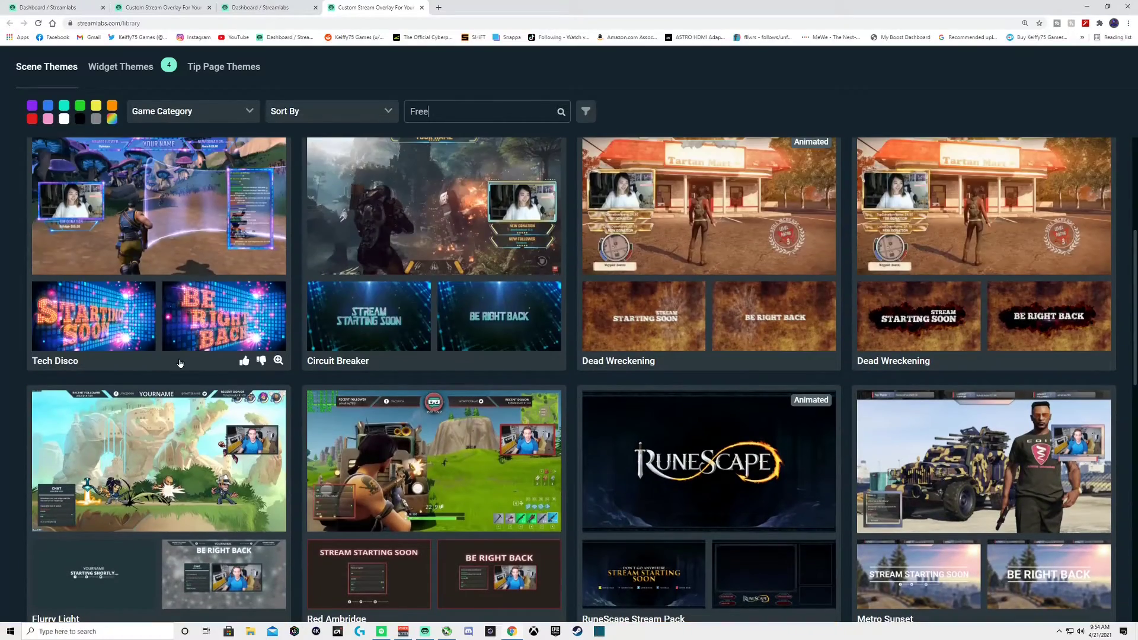
# Open the Tech Disco theme and preview its Starting Soon and Be Right Back scenes
pyautogui.click(160, 270)
pyautogui.scroll(-5, 687, 341)
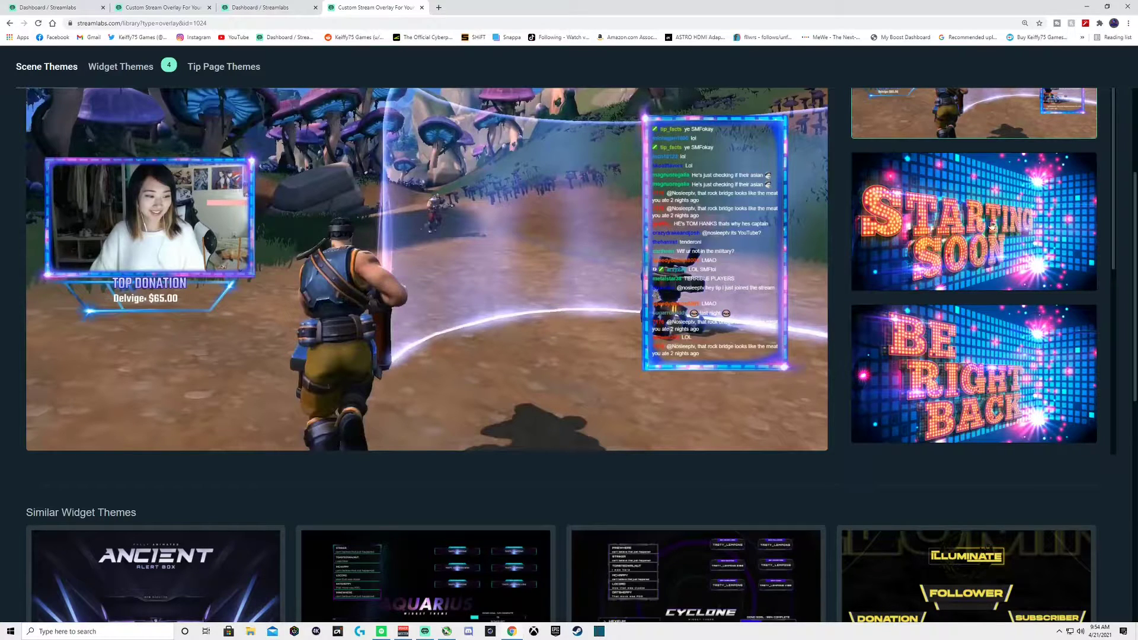
pyautogui.click(975, 240)
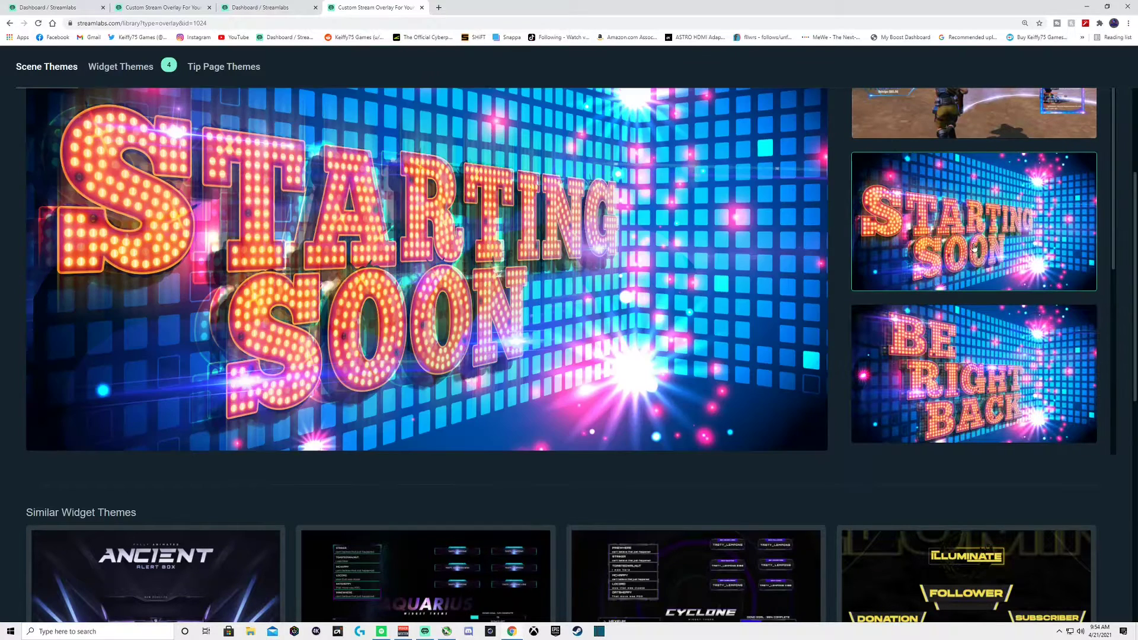
pyautogui.click(960, 352)
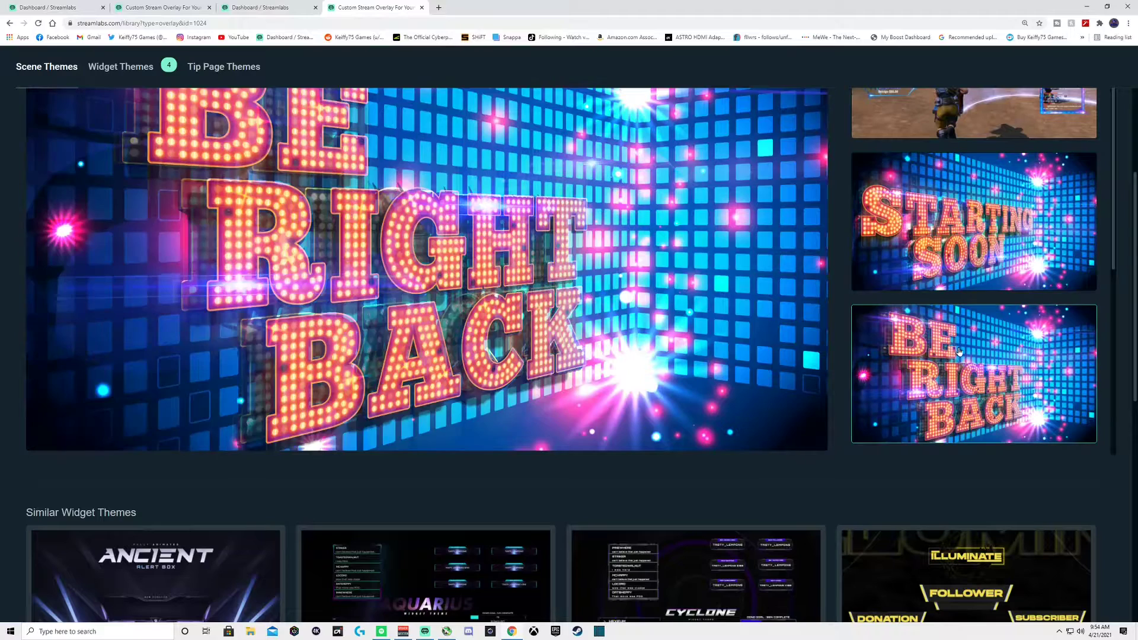
pyautogui.scroll(2, 946, 184)
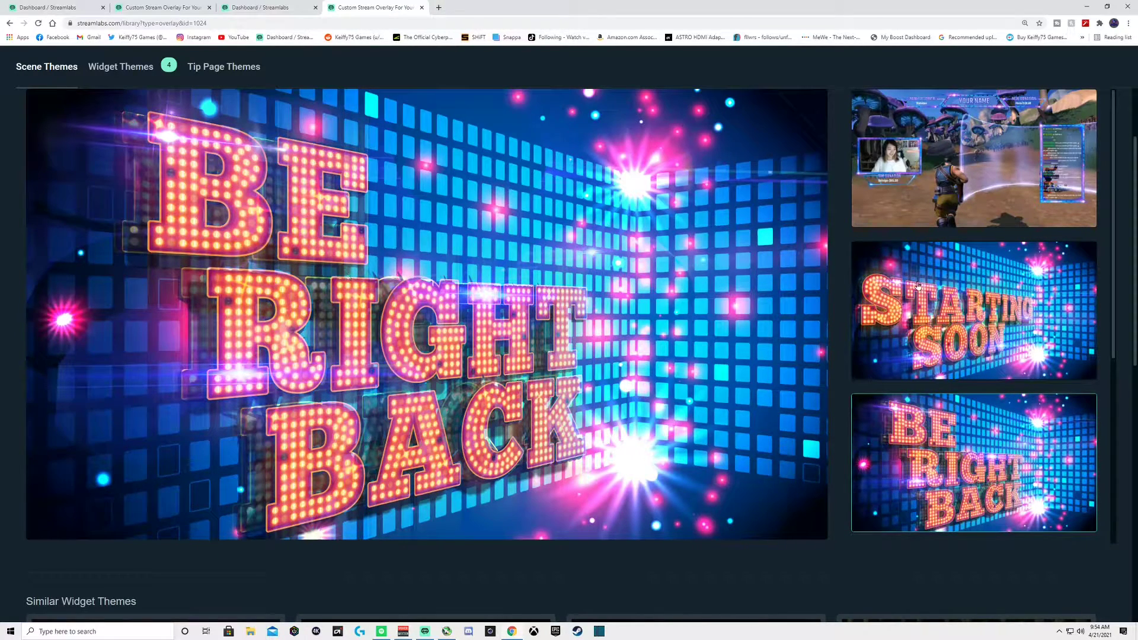
# Cycle the Tech Disco previews again, ending on the gameplay overlay scene
pyautogui.click(972, 160)
pyautogui.click(985, 315)
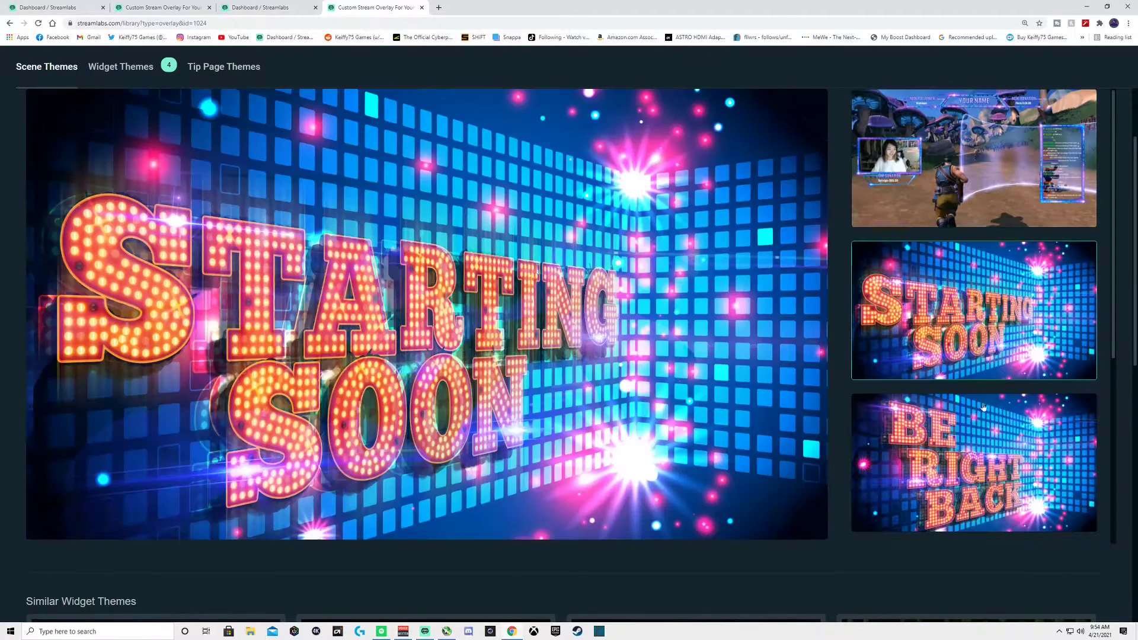
pyautogui.click(984, 428)
pyautogui.click(944, 316)
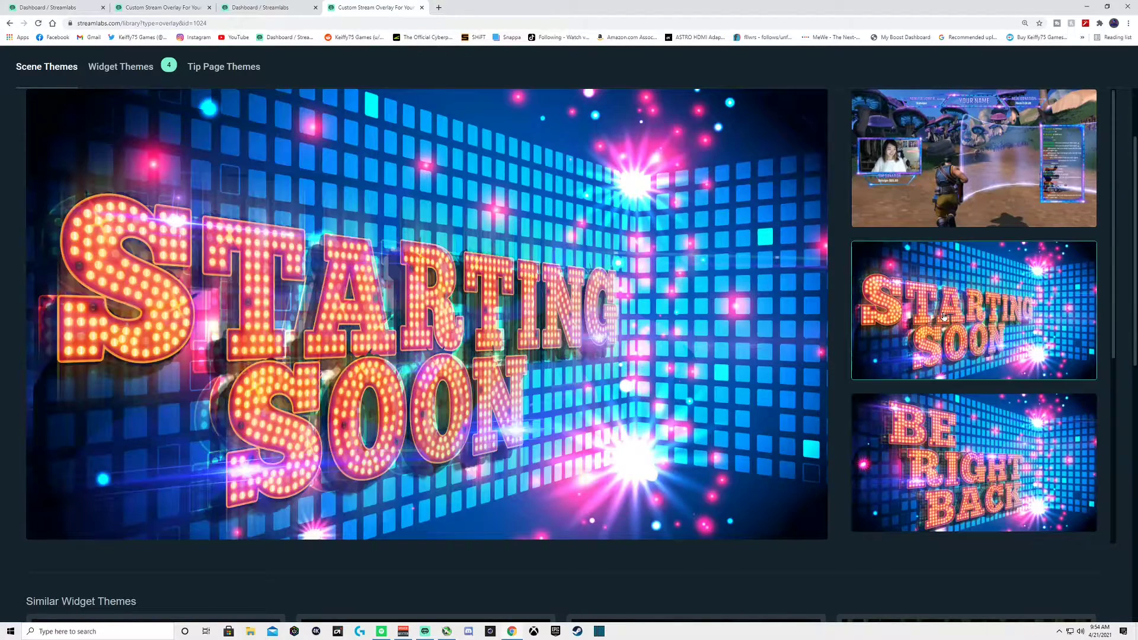
pyautogui.click(930, 176)
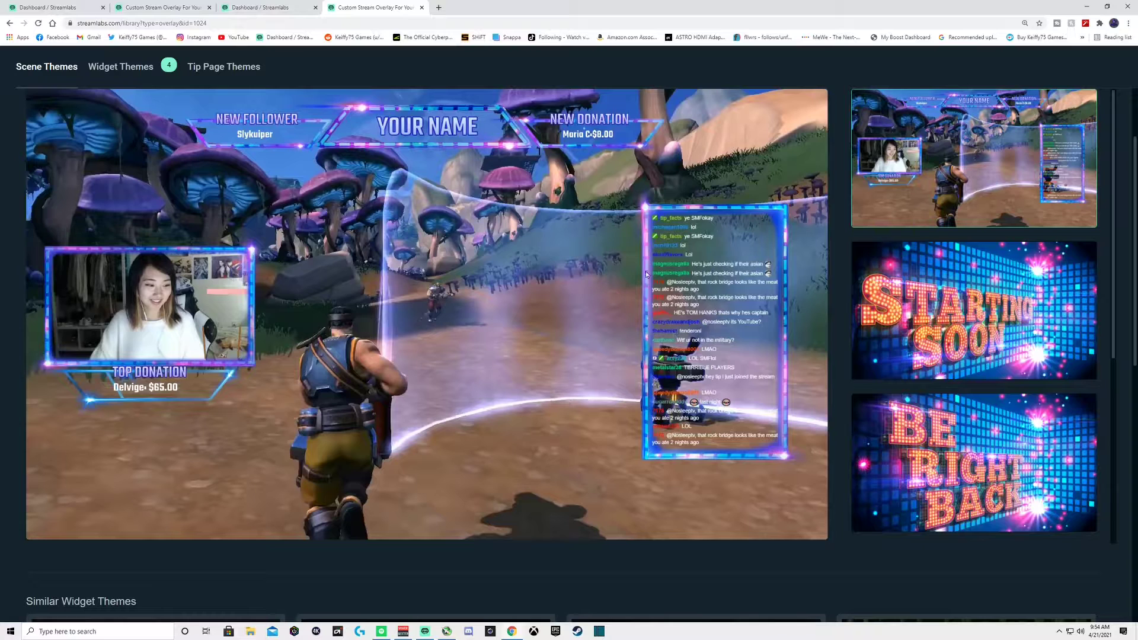